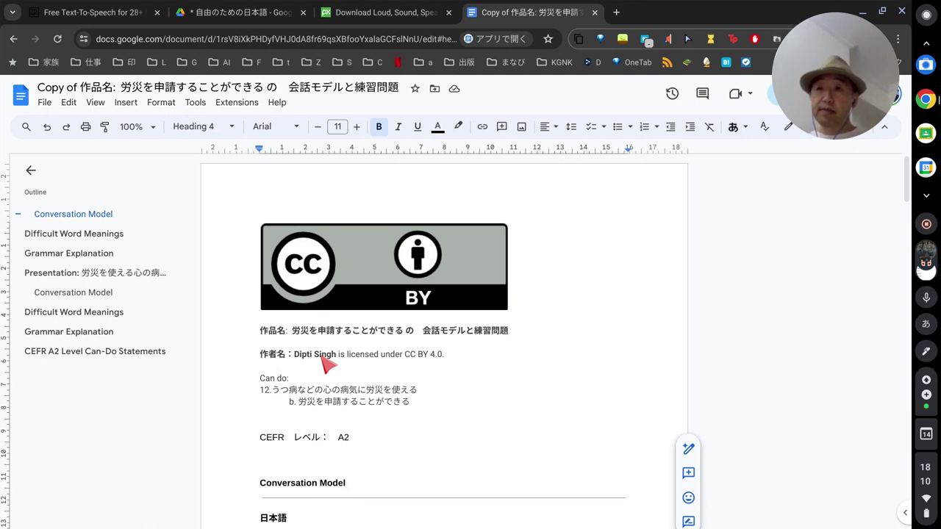
# Switch to ttsmp3.com and download the Japanese Takumi and Mizuki dialogue as an MP3.
pyautogui.click(94, 11)
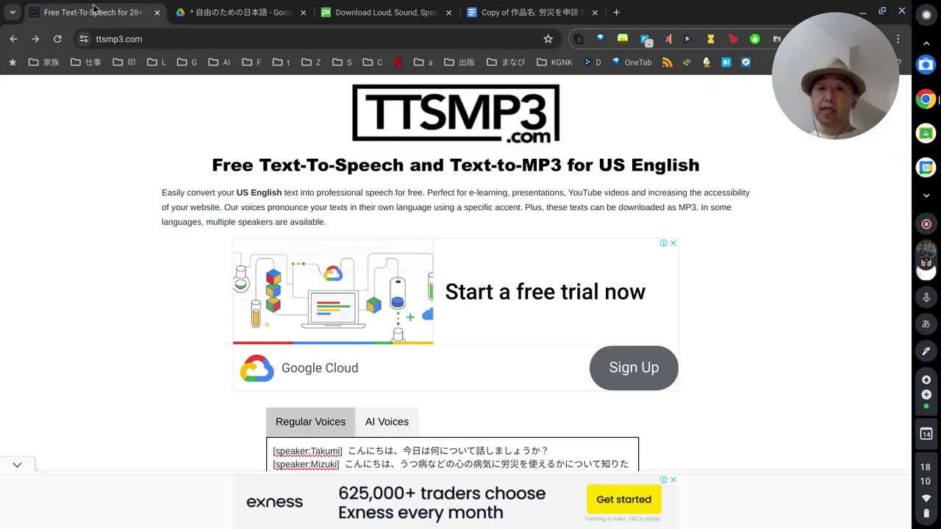
pyautogui.scroll(-3, 391, 151)
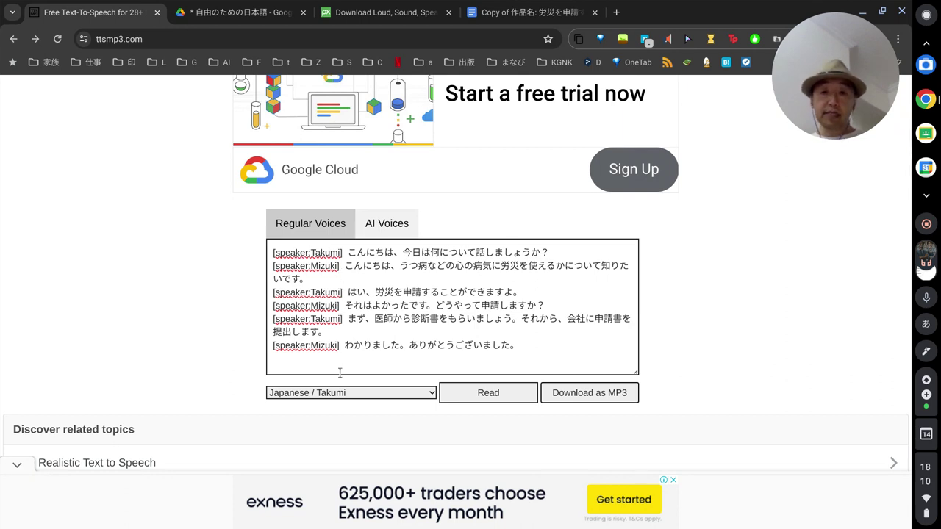
pyautogui.click(592, 393)
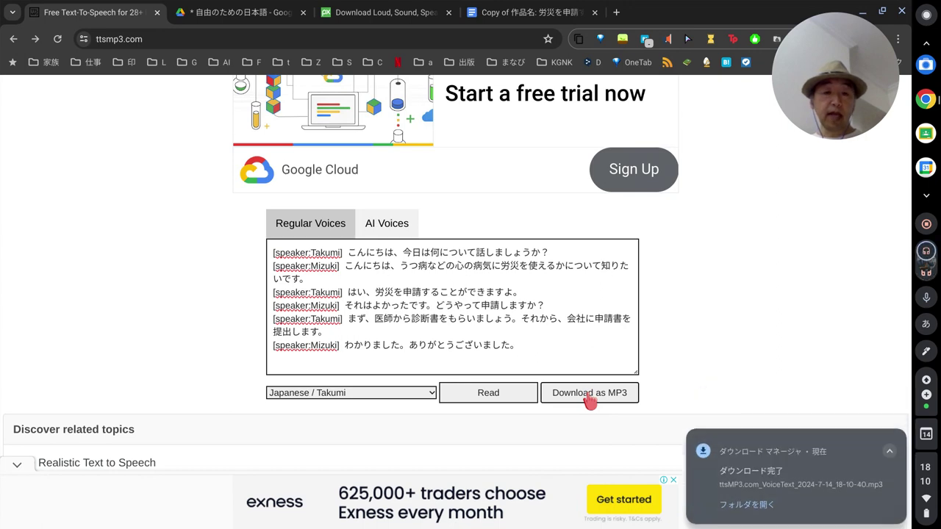
pyautogui.click(781, 425)
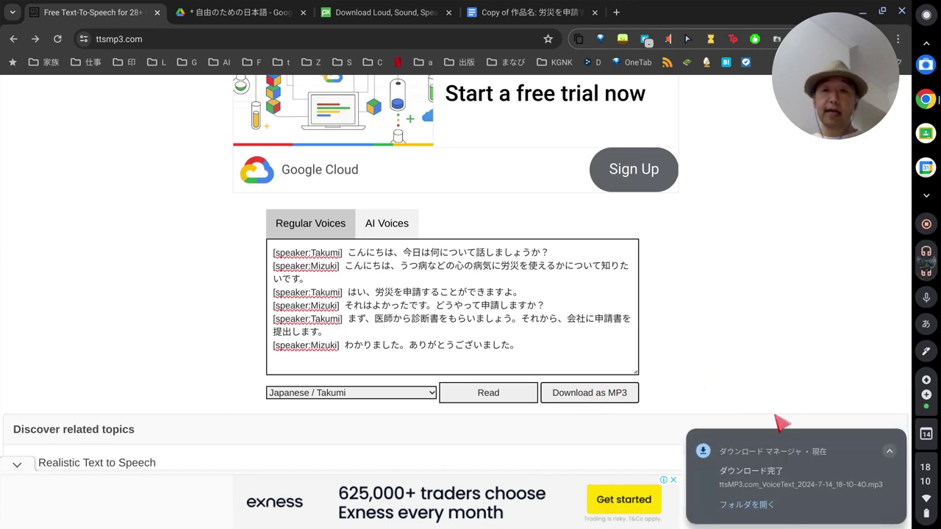
# Play the ttsMP3.com_VoiceText MP3 from the computer's Downloads folder, and return to the browser.
pyautogui.hotkey('alt', 'Tab')
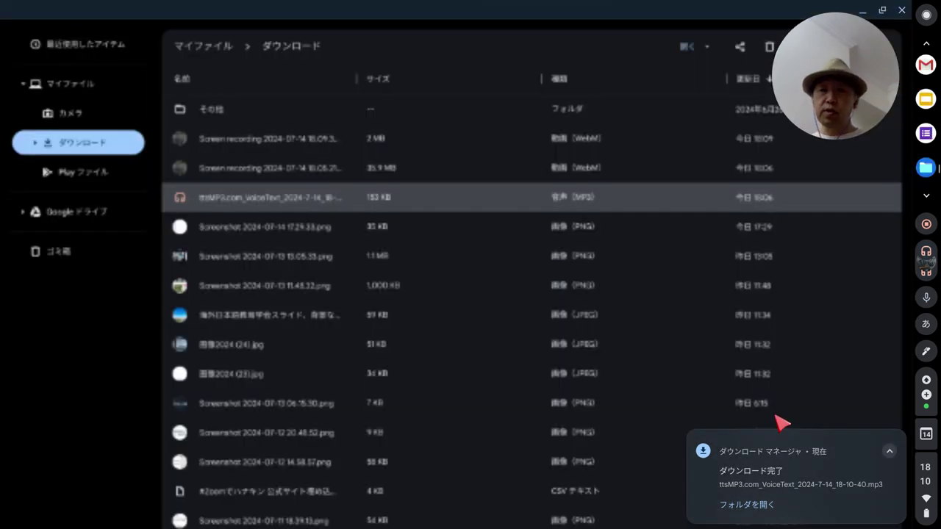
pyautogui.doubleClick(280, 201)
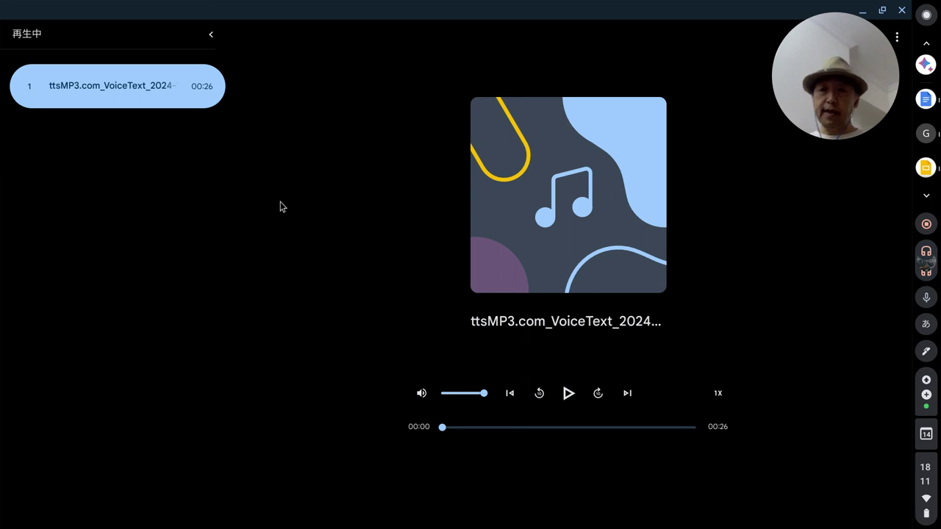
pyautogui.hotkey('alt', 'Tab')
pyautogui.press('Tab')
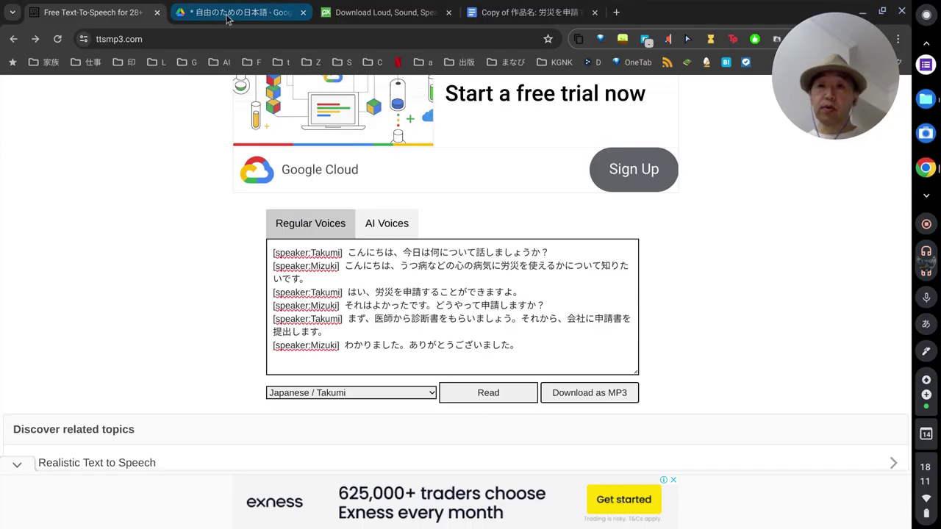
# Switch to Google Drive and upload the newest ttsMP3.com_VoiceText MP3 from Downloads into the 自由のための日本語 folder.
pyautogui.click(227, 19)
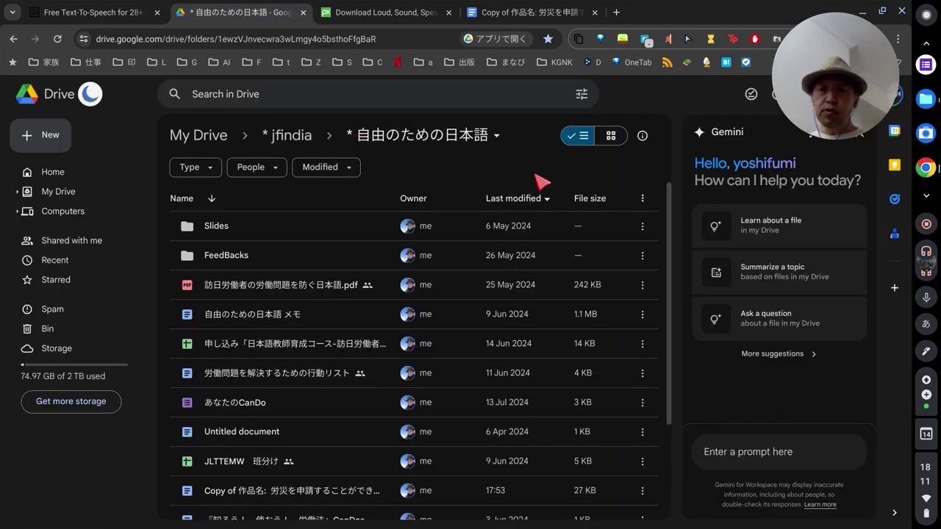
pyautogui.click(55, 145)
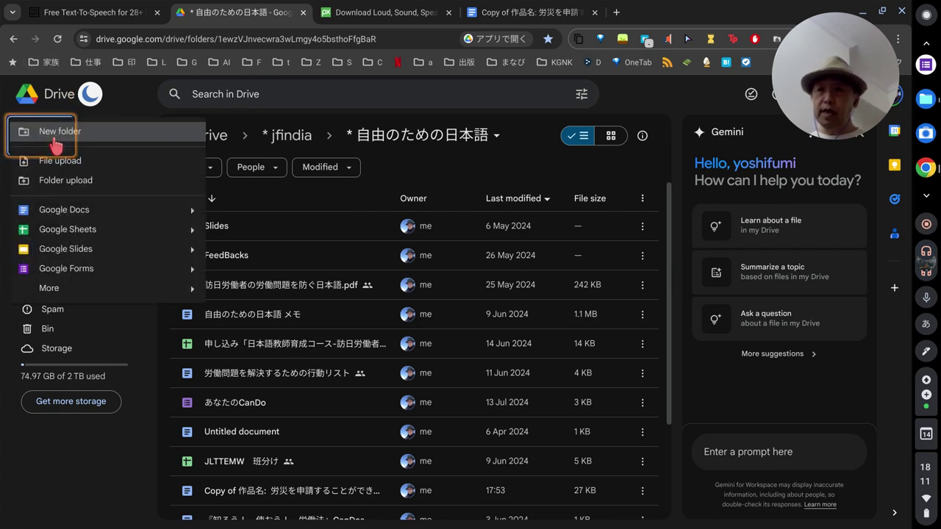
pyautogui.click(95, 167)
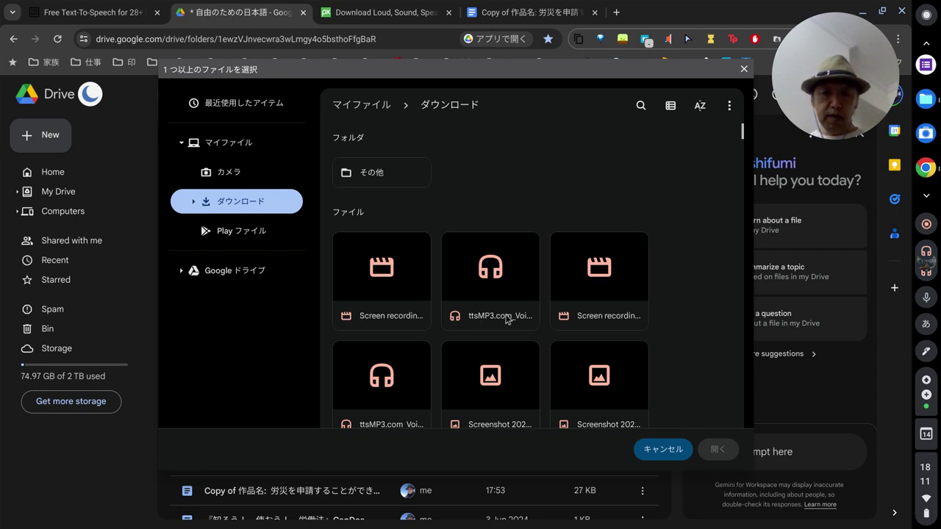
pyautogui.click(495, 278)
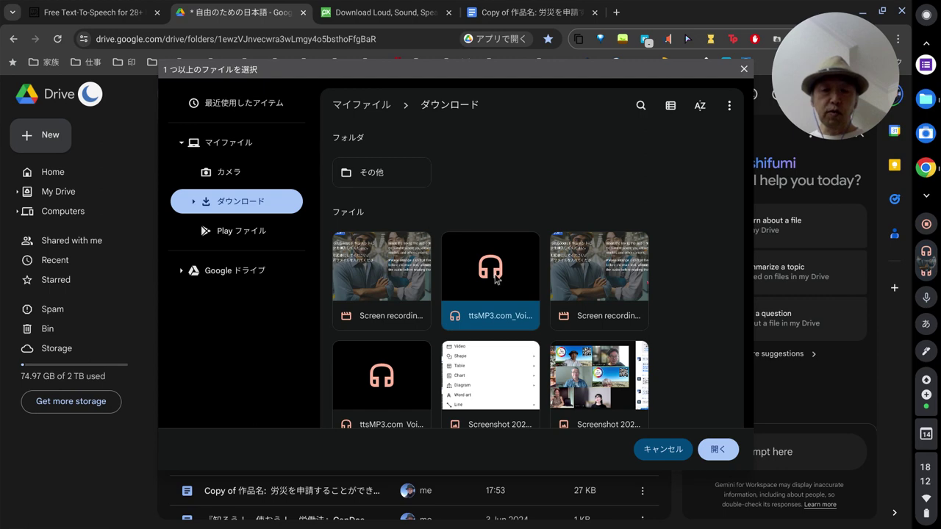
pyautogui.click(726, 455)
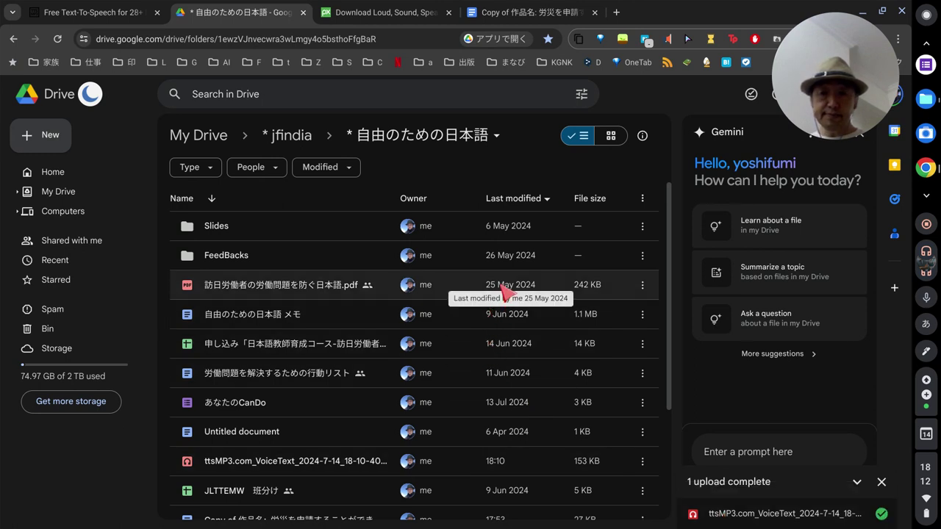
# Preview the uploaded ttsMP3.com_VoiceText MP3 in Drive, pause its playback and return to the folder.
pyautogui.scroll(-2, 504, 290)
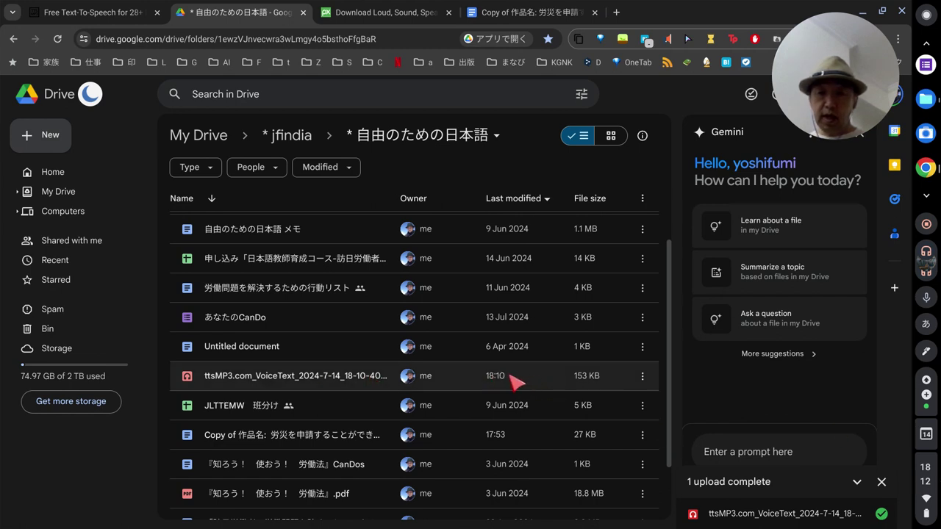
pyautogui.click(332, 379)
pyautogui.doubleClick(333, 379)
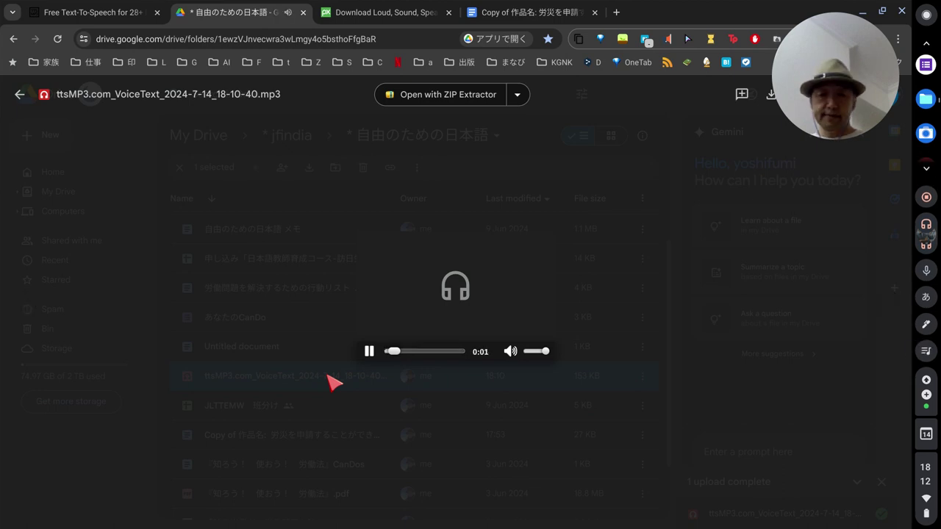
pyautogui.click(369, 352)
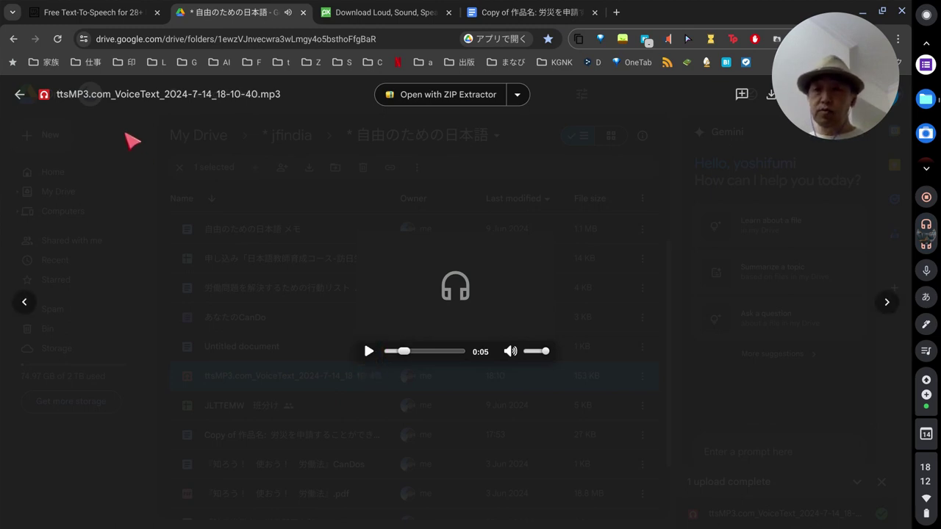
pyautogui.click(20, 94)
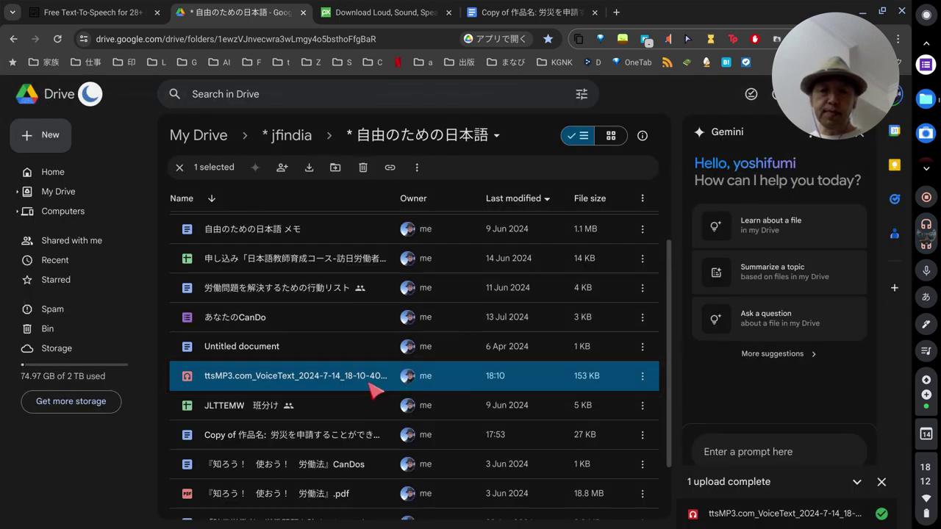
# Share the uploaded MP3 with anyone with the link, keeping the Viewer role, and copy its link.
pyautogui.click(641, 379)
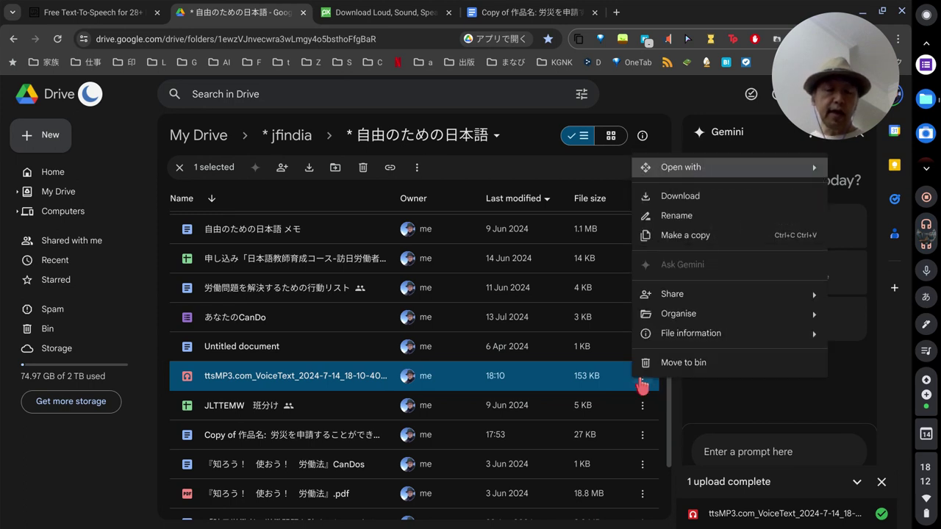
pyautogui.moveTo(665, 301)
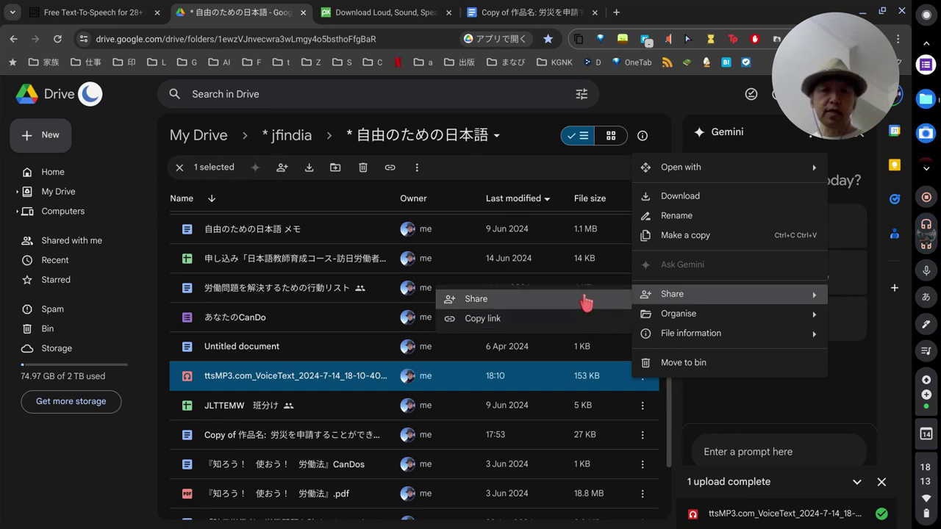
pyautogui.click(640, 383)
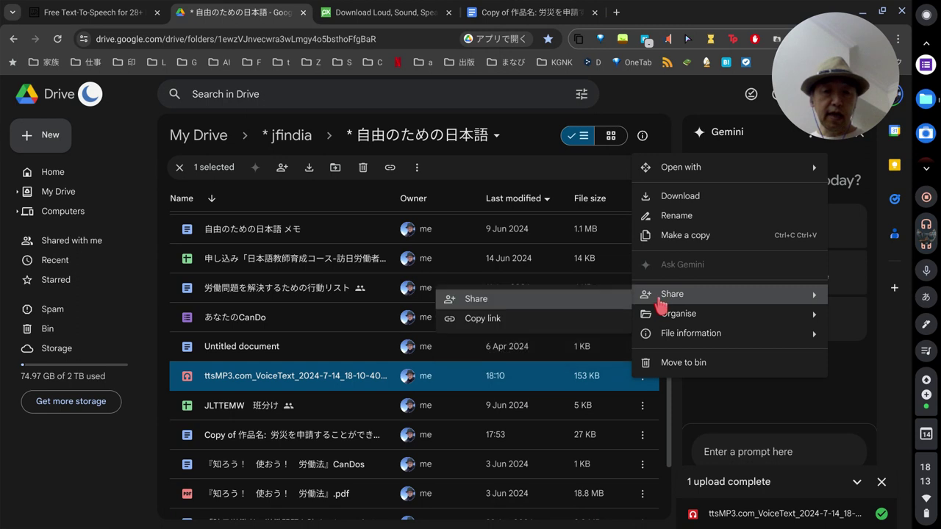
pyautogui.click(582, 307)
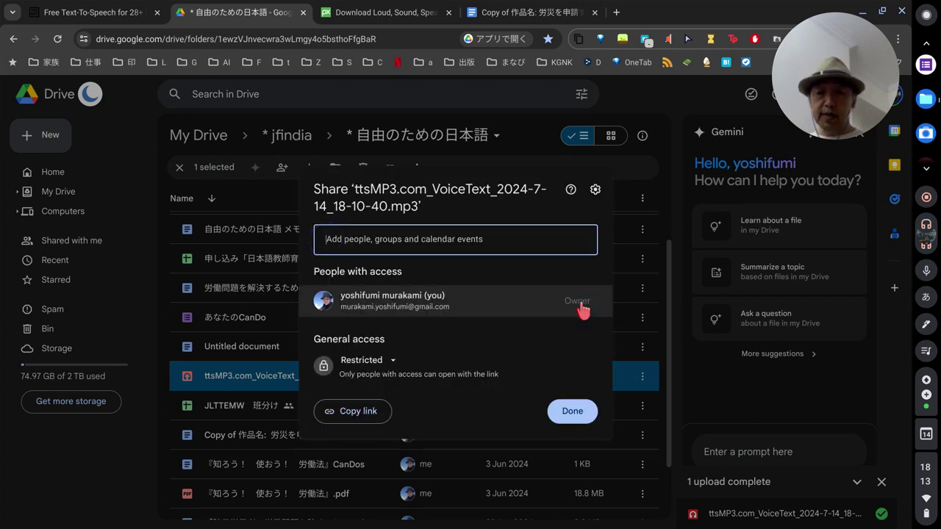
pyautogui.click(367, 372)
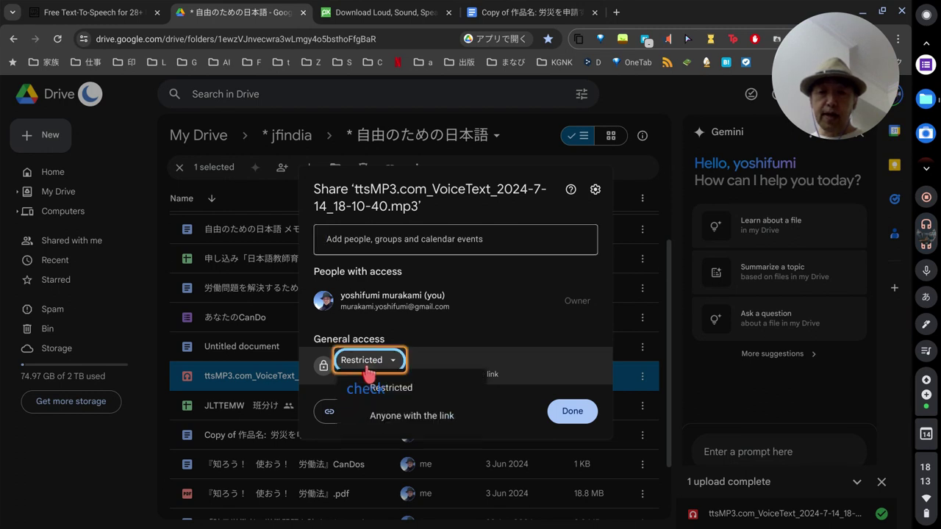
pyautogui.click(388, 422)
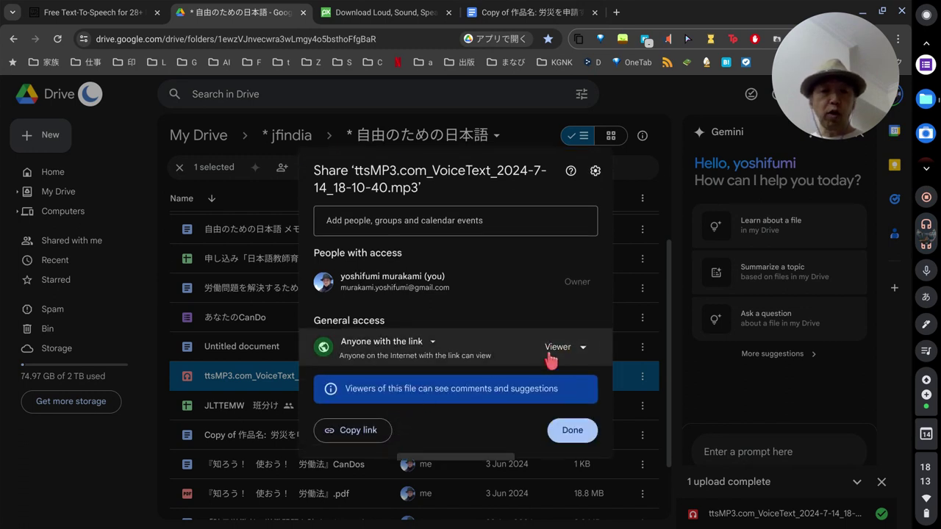
pyautogui.click(571, 353)
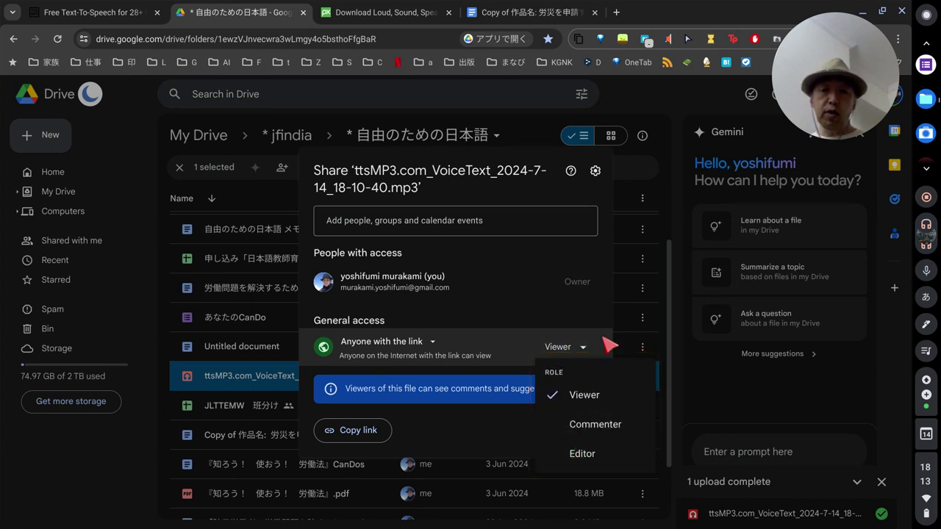
pyautogui.click(568, 352)
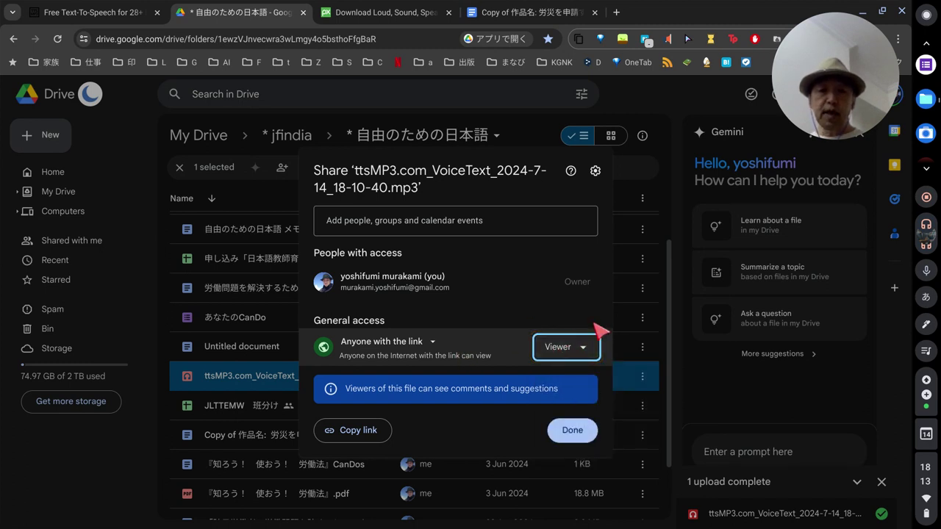
pyautogui.click(366, 438)
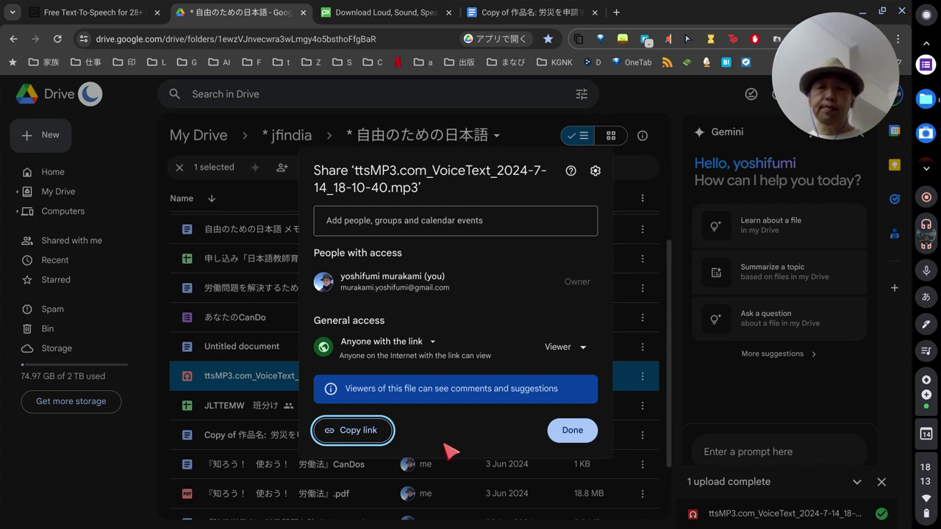
# View the blue loudspeaker vector graphic on Pixabay.
pyautogui.moveTo(415, 15)
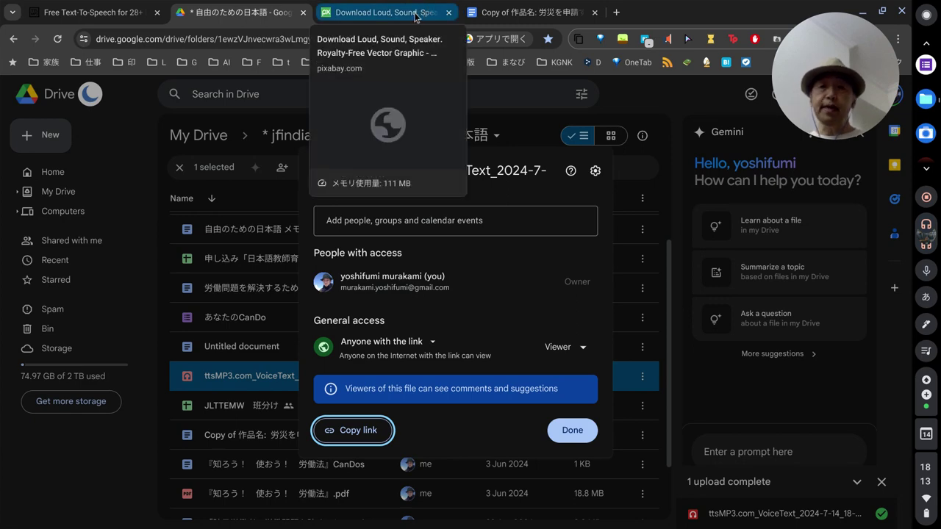
pyautogui.click(416, 15)
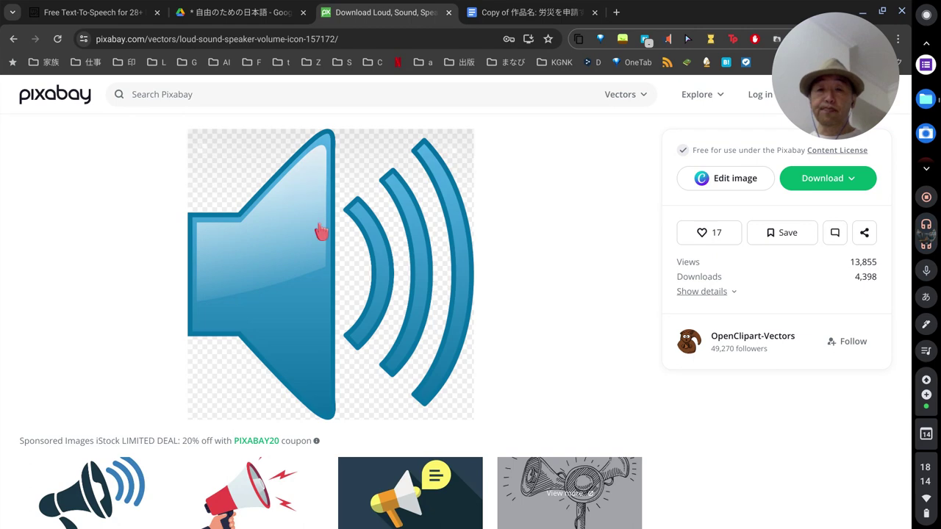
# Switch to the Google Docs lesson and paste the copied audio link on a new line below the first Conversation Model heading.
pyautogui.click(500, 17)
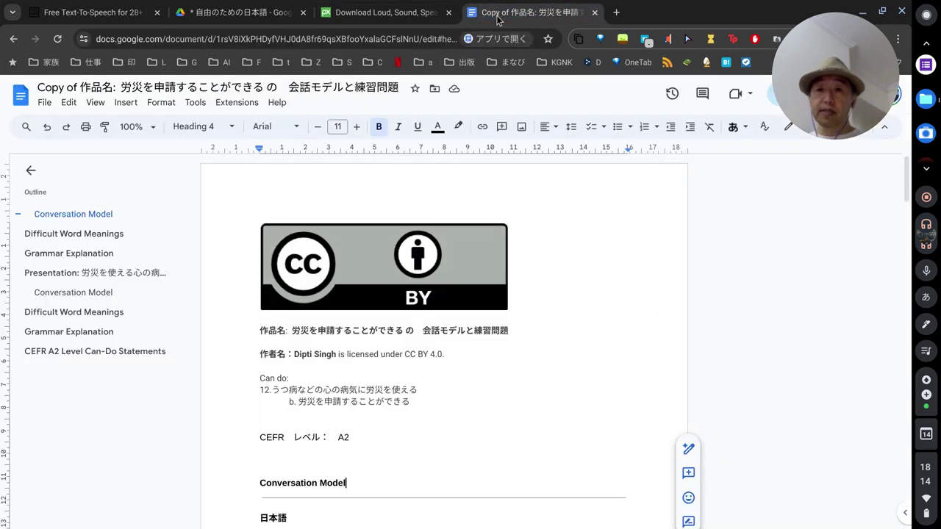
pyautogui.scroll(-5, 459, 296)
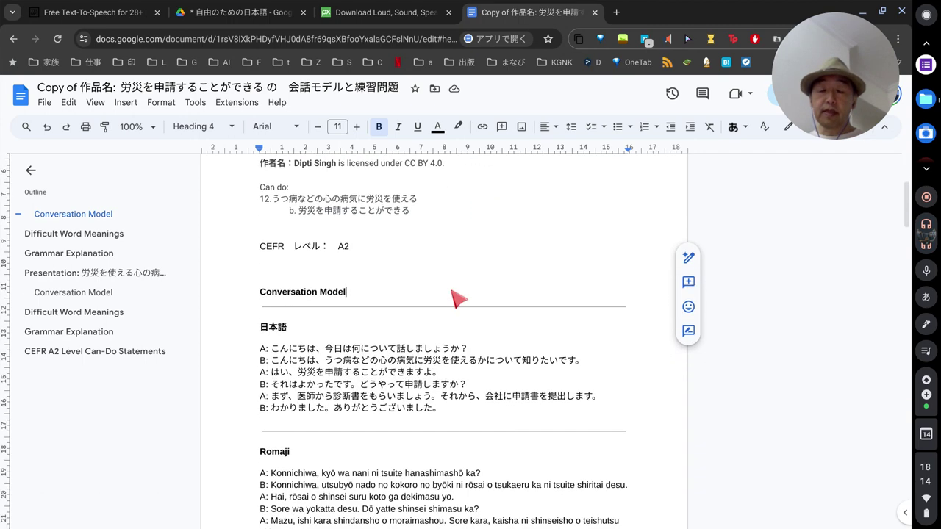
pyautogui.scroll(5, 458, 296)
pyautogui.scroll(-7, 457, 297)
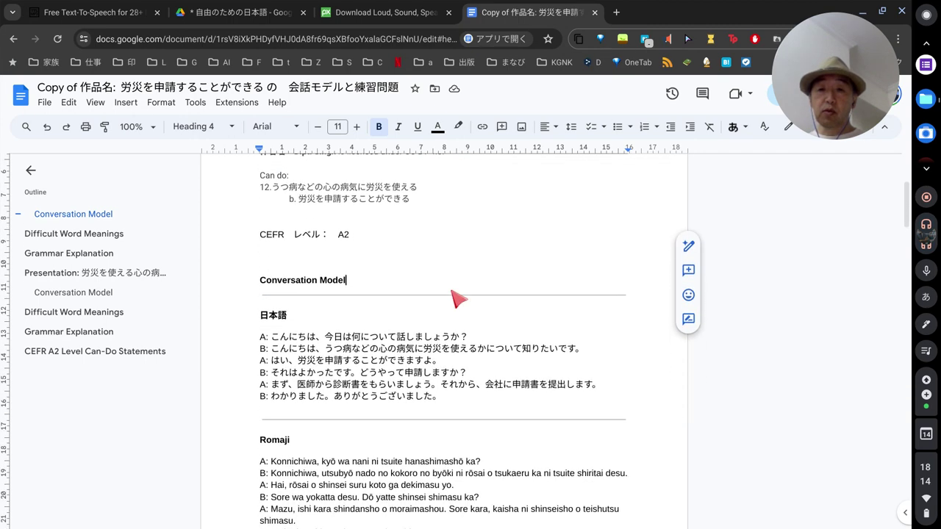
pyautogui.scroll(1, 455, 300)
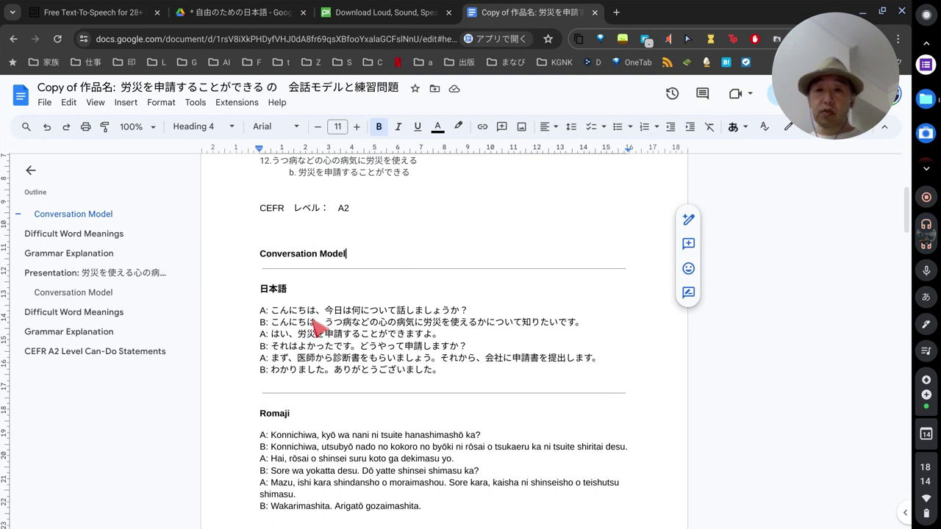
pyautogui.press('Return')
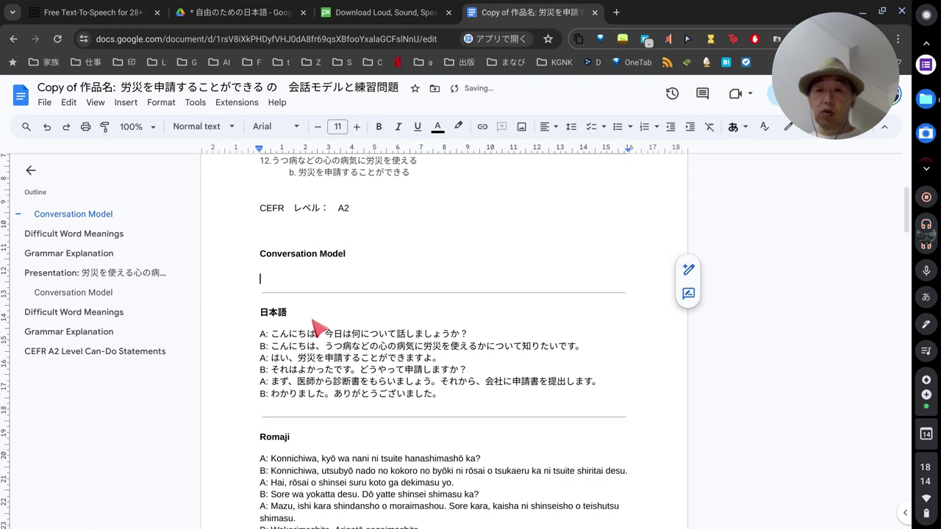
pyautogui.rightClick(312, 293)
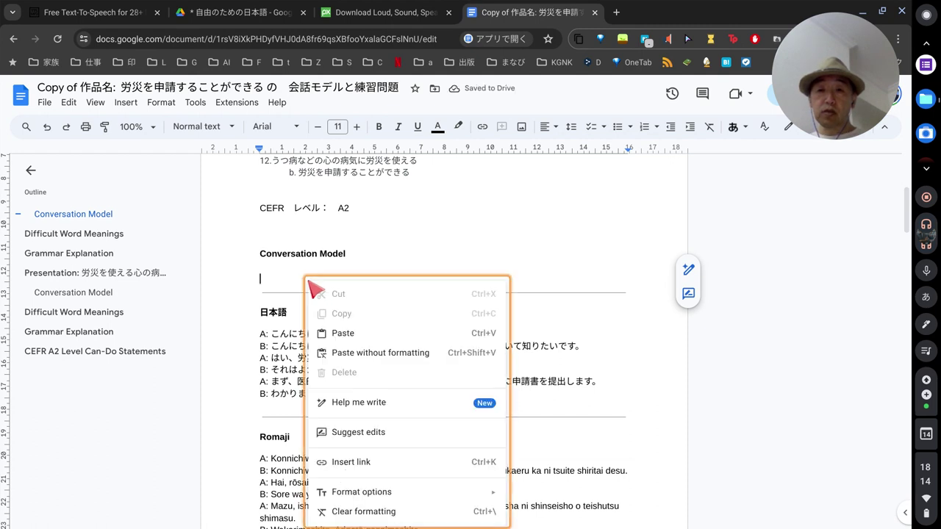
pyautogui.click(321, 335)
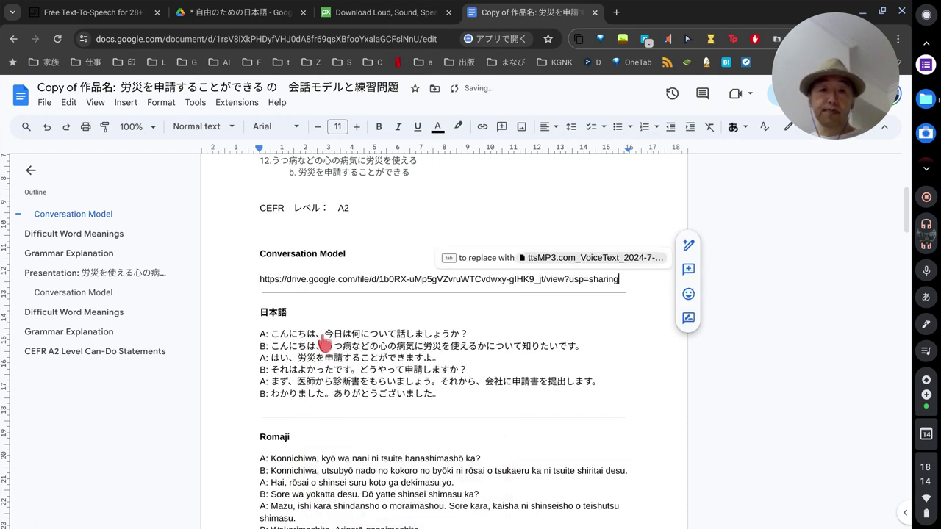
pyautogui.press('Return')
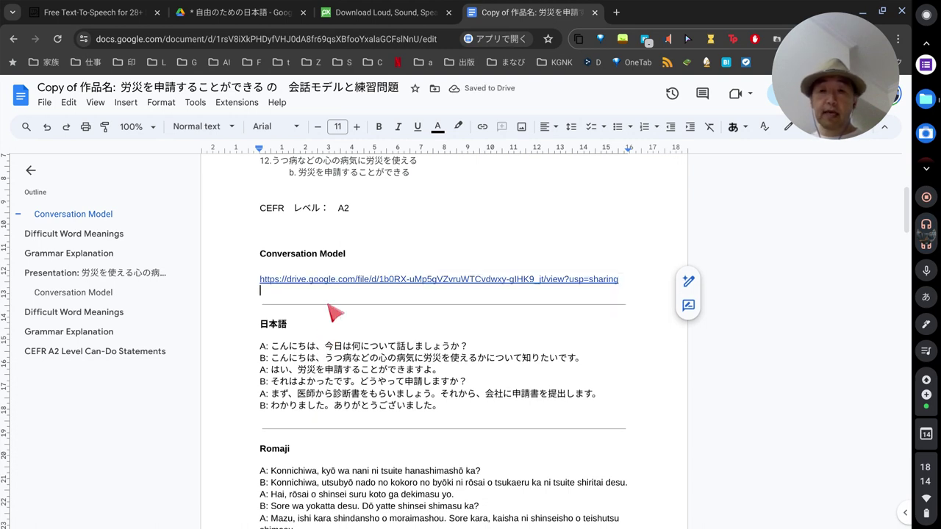
# Copy the blue loudspeaker image from Pixabay and paste it into the Google Docs lesson on the empty line below the audio link.
pyautogui.click(360, 280)
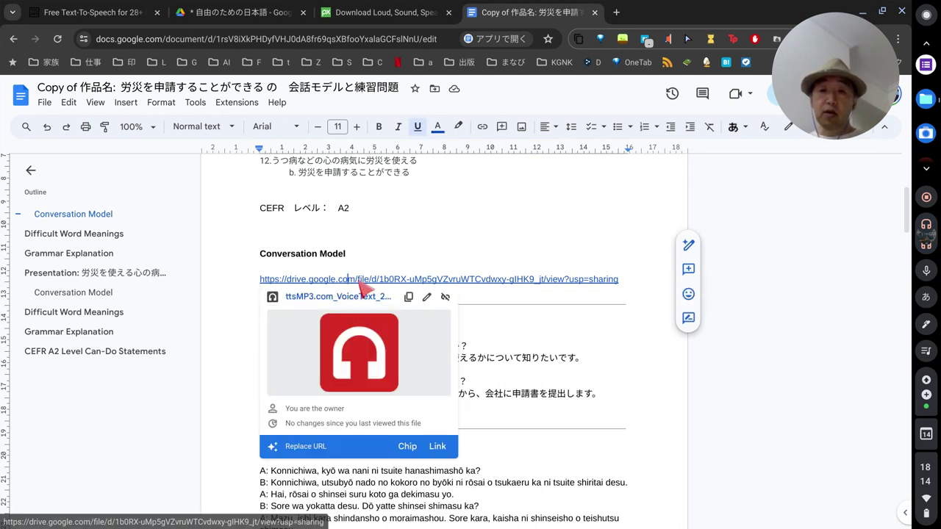
pyautogui.click(504, 301)
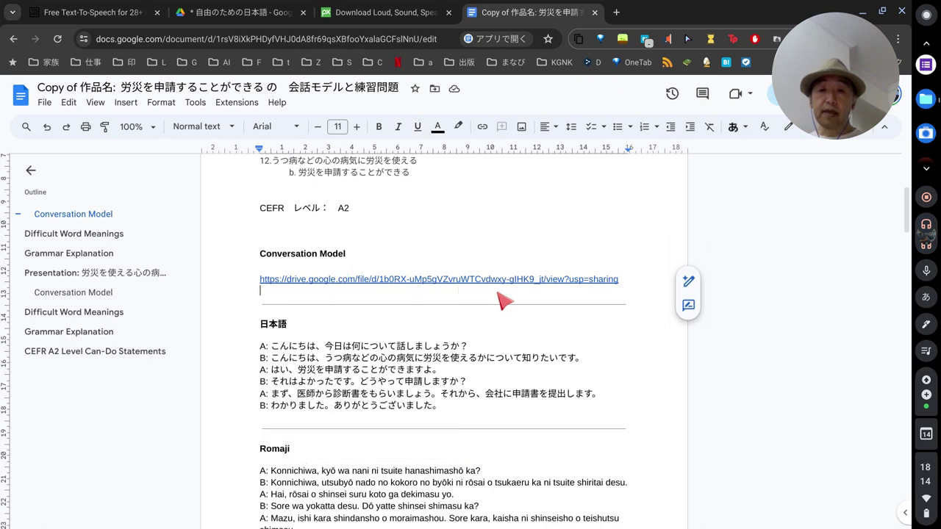
pyautogui.click(340, 13)
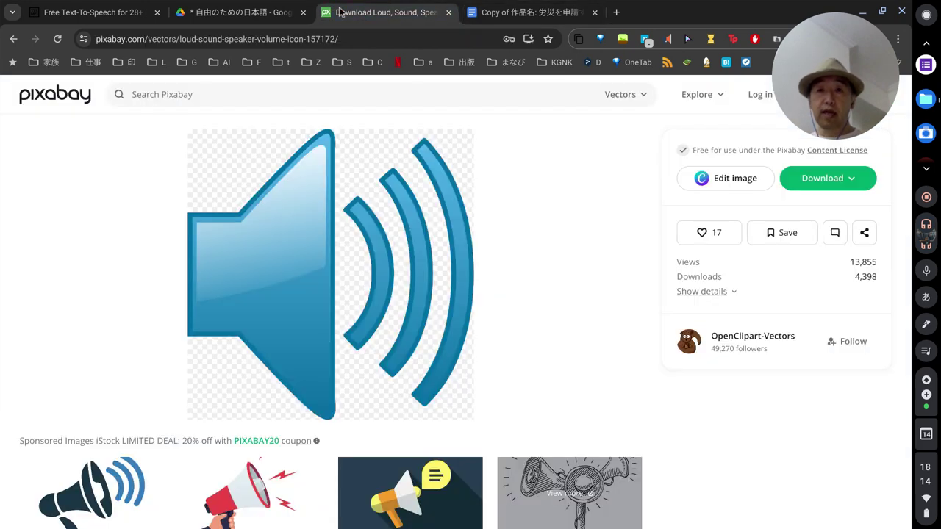
pyautogui.rightClick(301, 217)
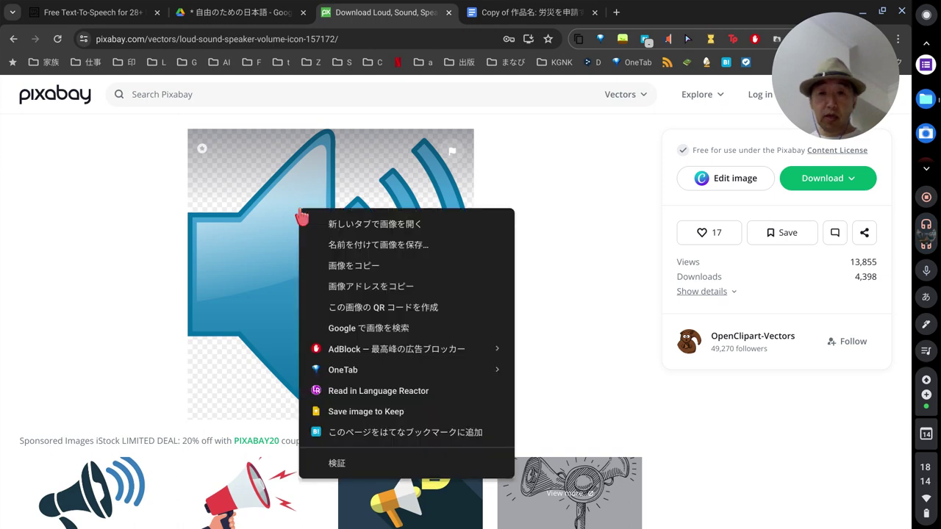
pyautogui.click(324, 266)
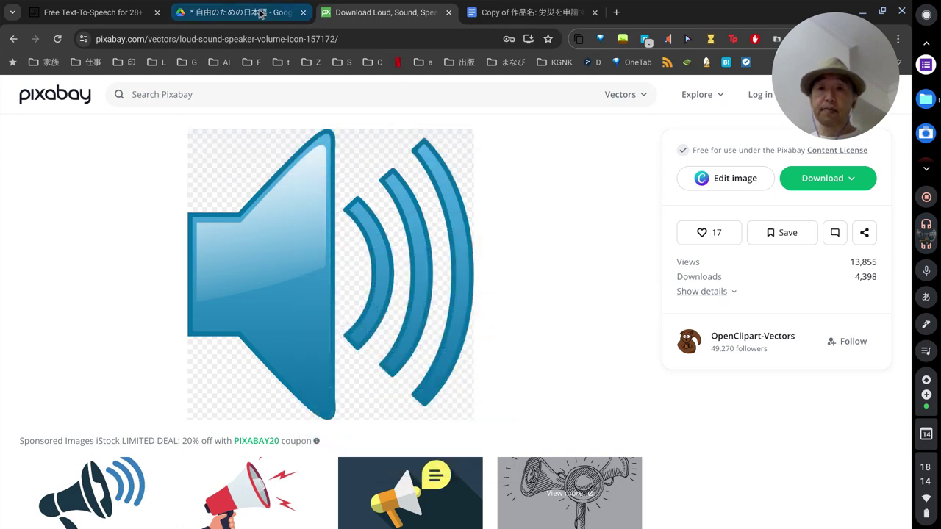
pyautogui.click(533, 15)
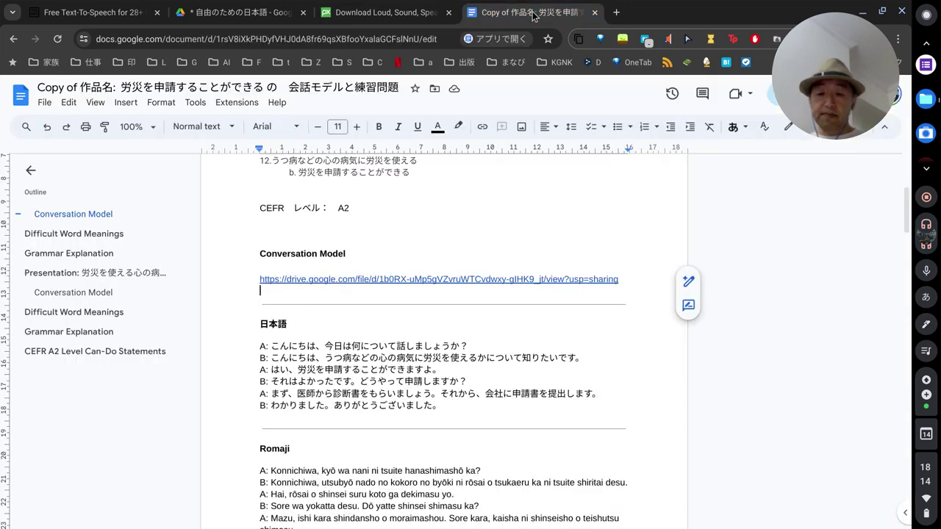
pyautogui.hotkey('ctrl', 'v')
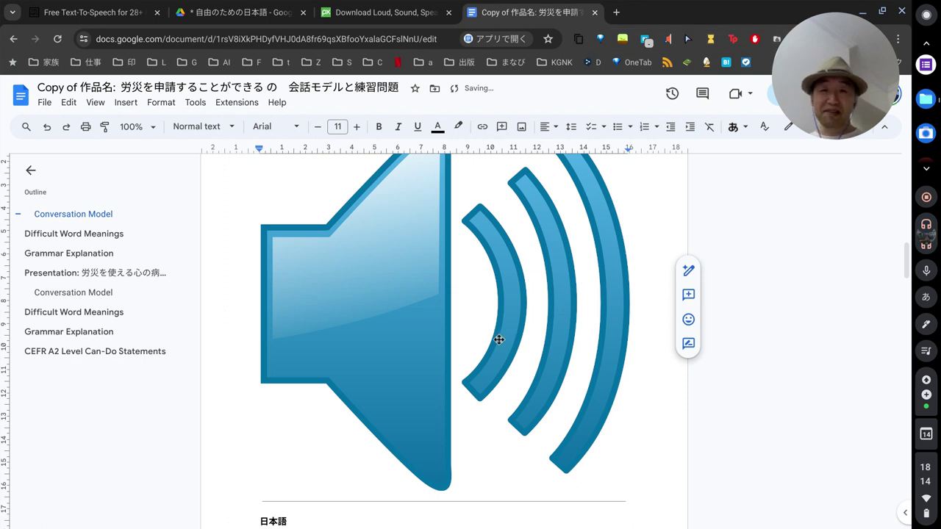
# Shrink the pasted loudspeaker image proportionally to an icon about 2.4 cm wide and keep it selected.
pyautogui.click(496, 375)
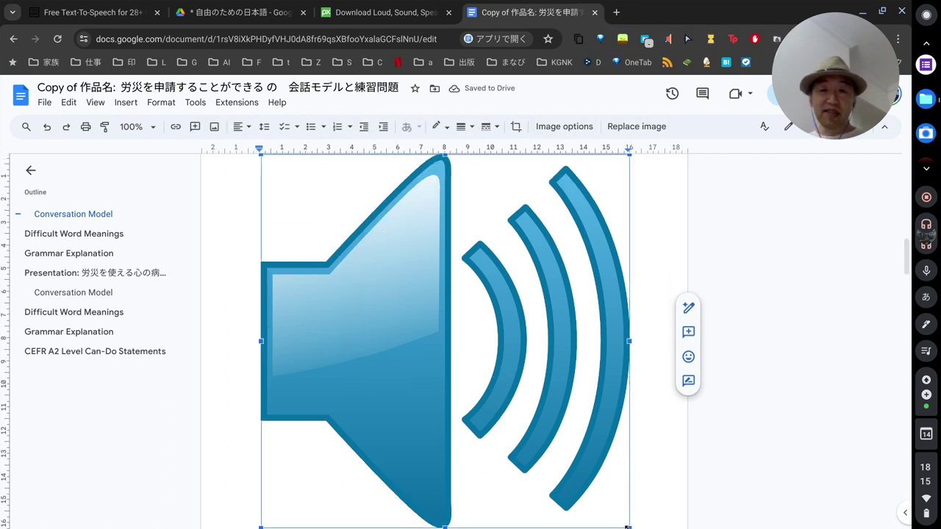
pyautogui.moveTo(627, 527); pyautogui.dragTo(315, 201)
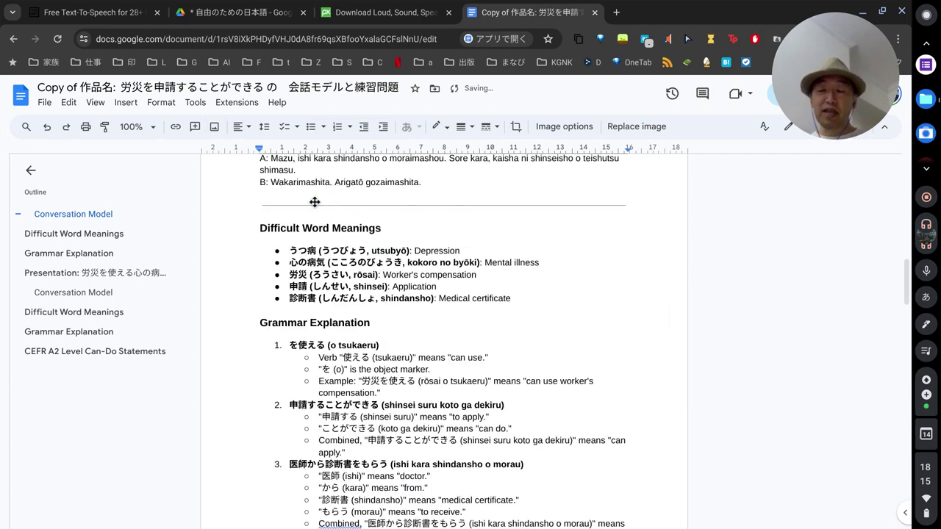
pyautogui.scroll(10, 315, 201)
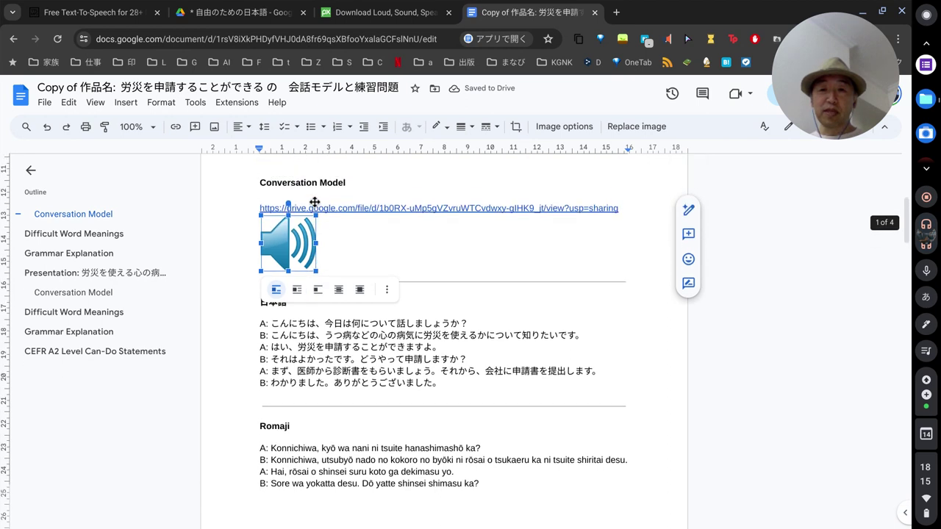
pyautogui.scroll(1, 315, 201)
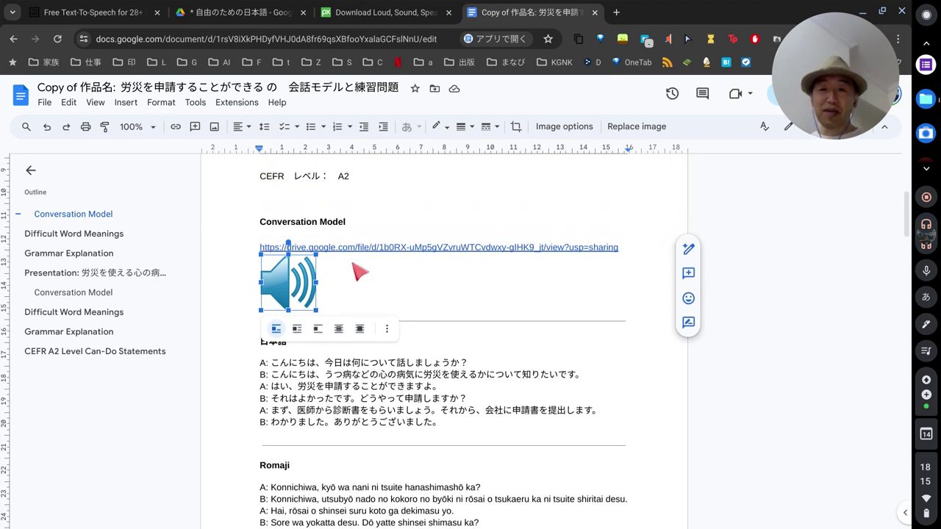
pyautogui.click(352, 268)
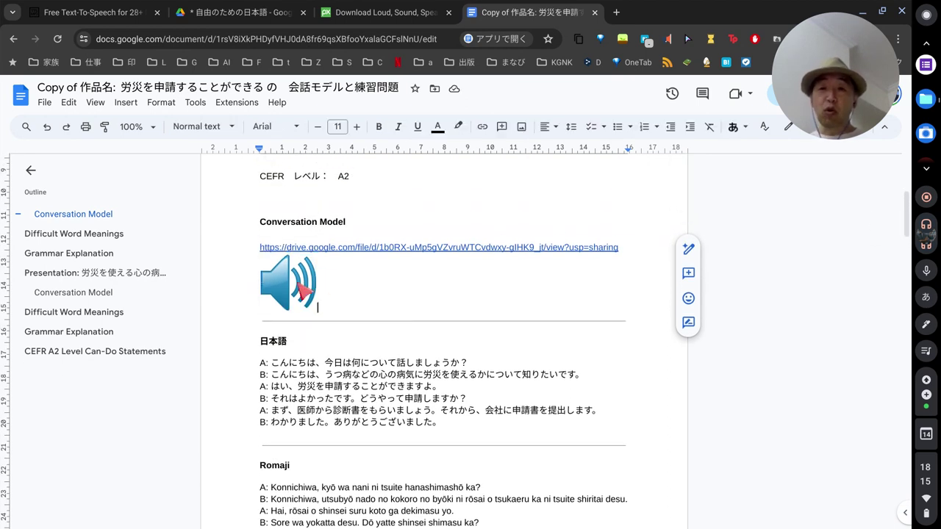
pyautogui.click(300, 287)
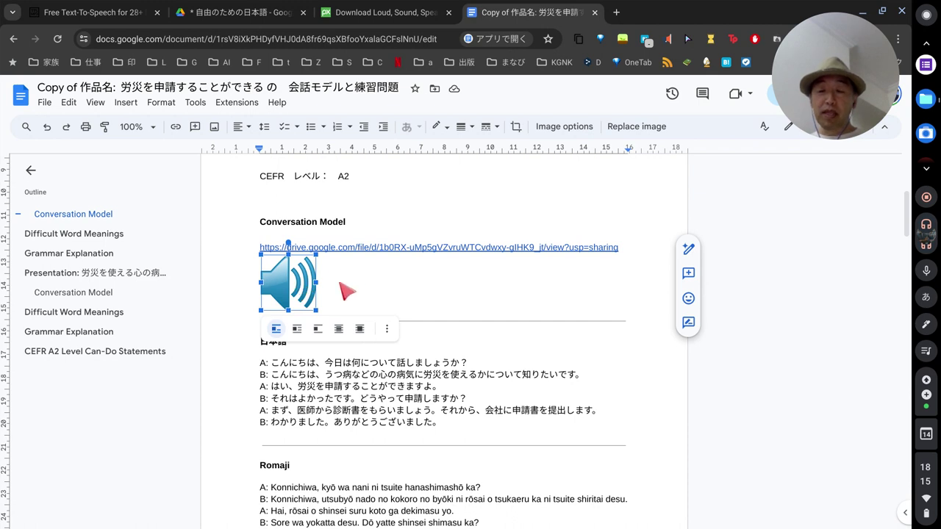